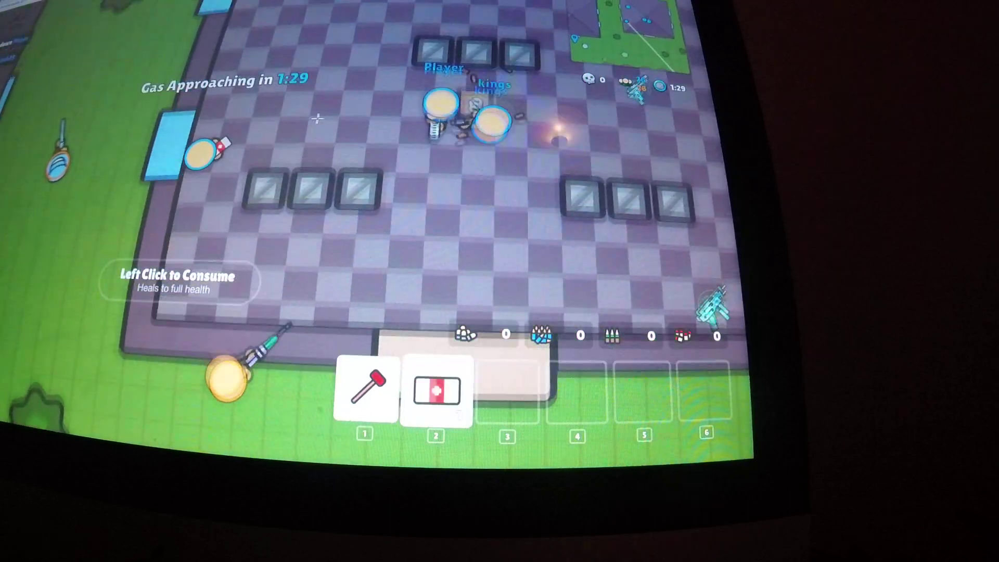
Step: Grab the med kit, run from the checkered building across the grass, and pick up the rifle
key(w)
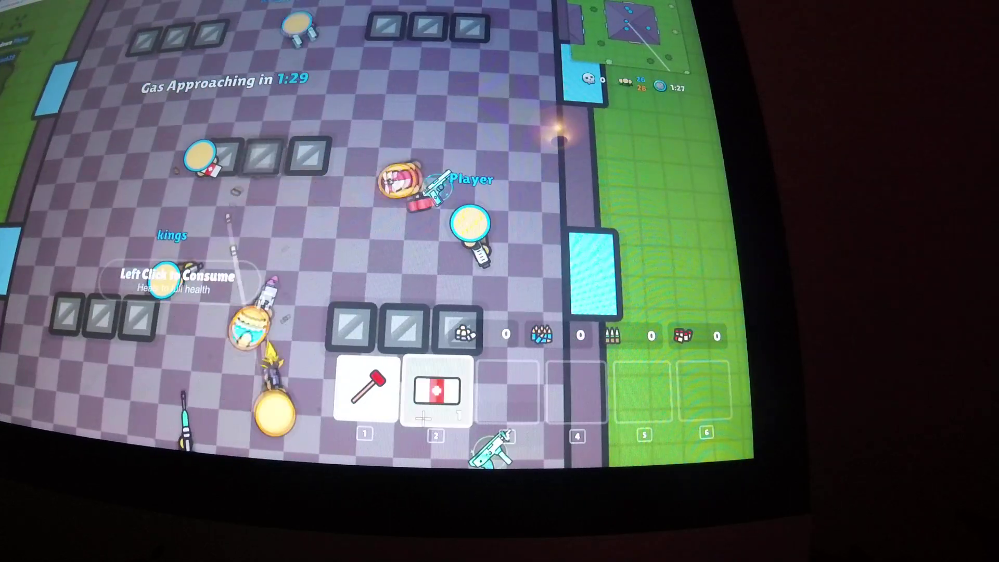
key(w)
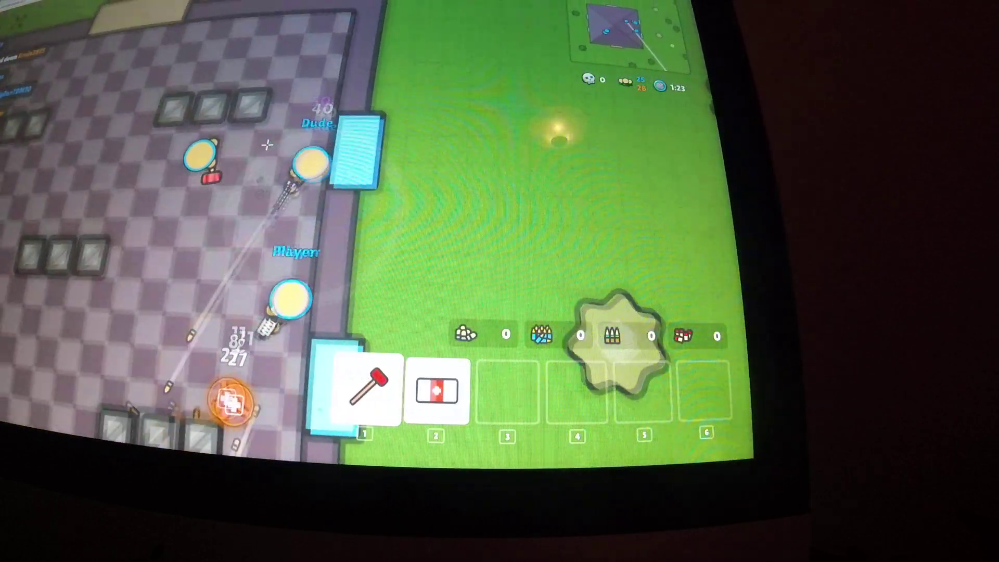
key(w)
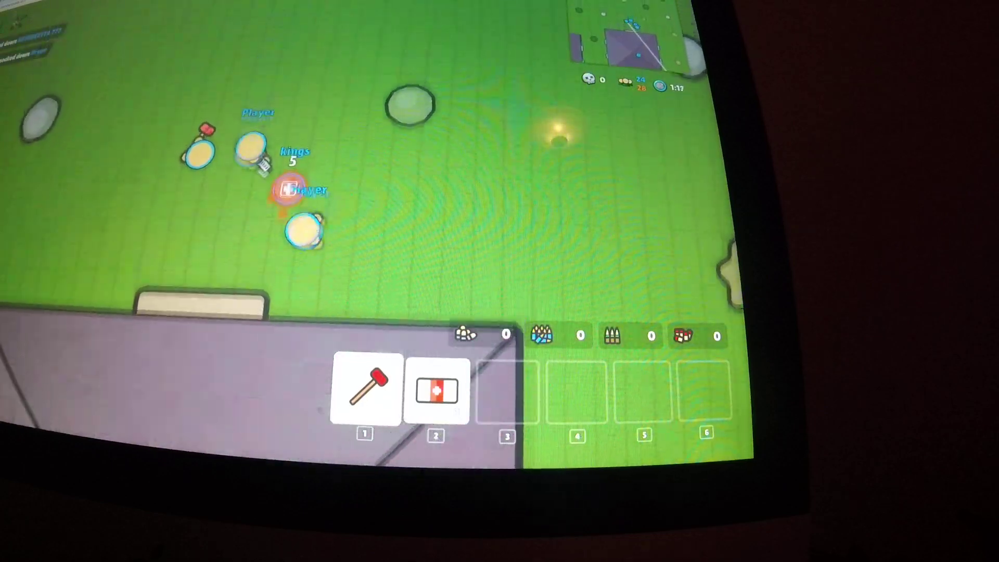
key(w)
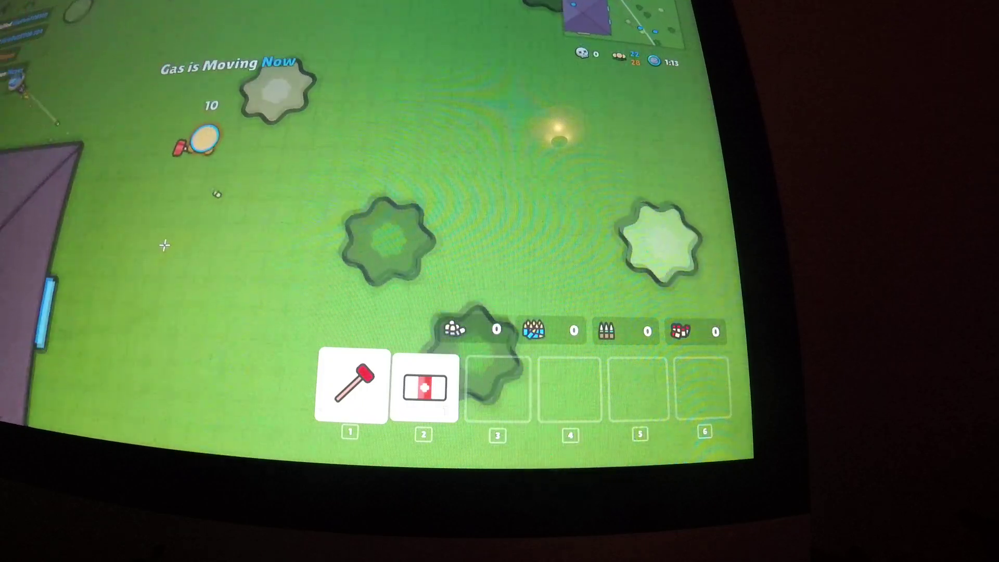
key(w)
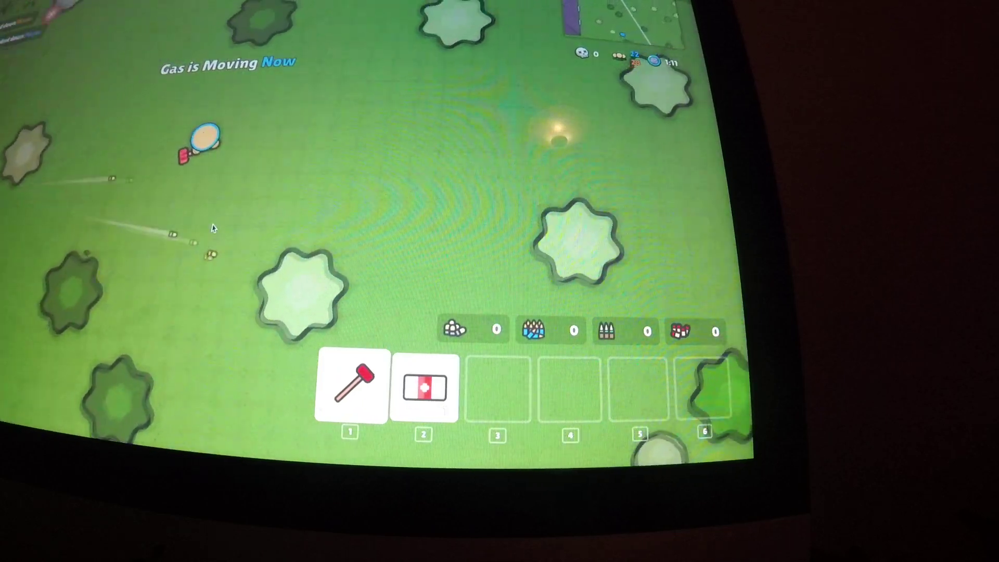
key(w)
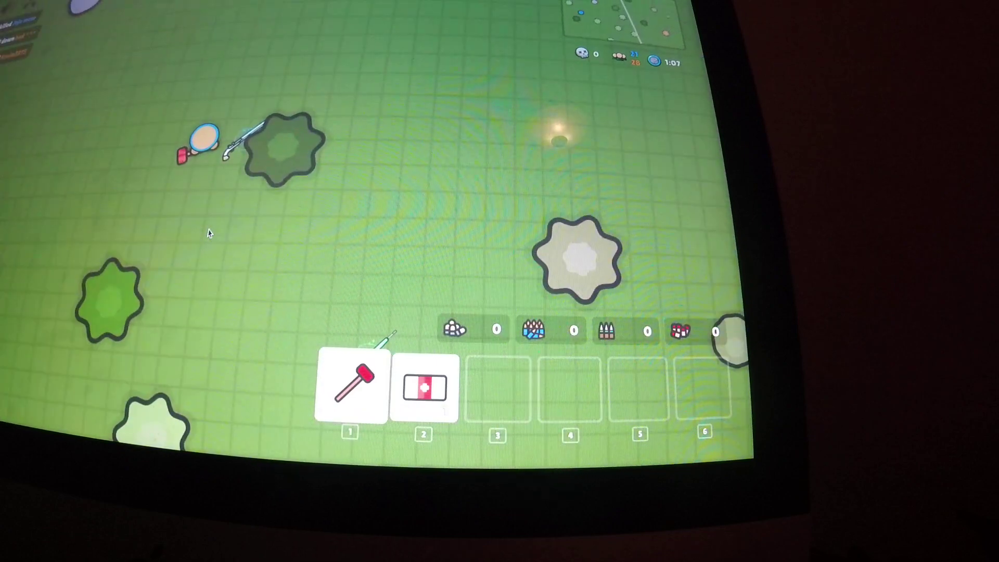
key(e)
Step: Pick up the Semi-Auto Sniper and the 90 rounds of small ammo from the loot
key(w)
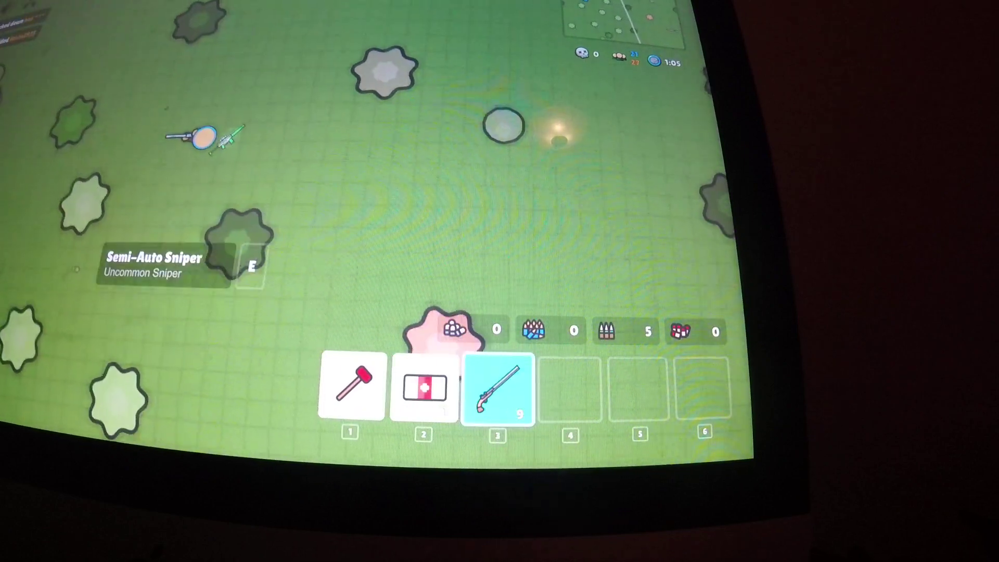
key(w)
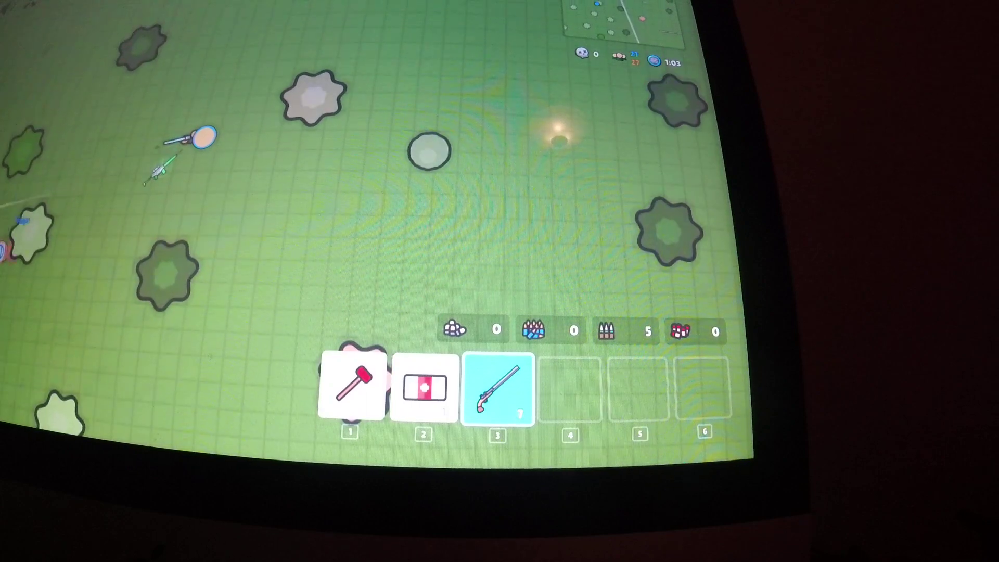
key(e)
key(w)
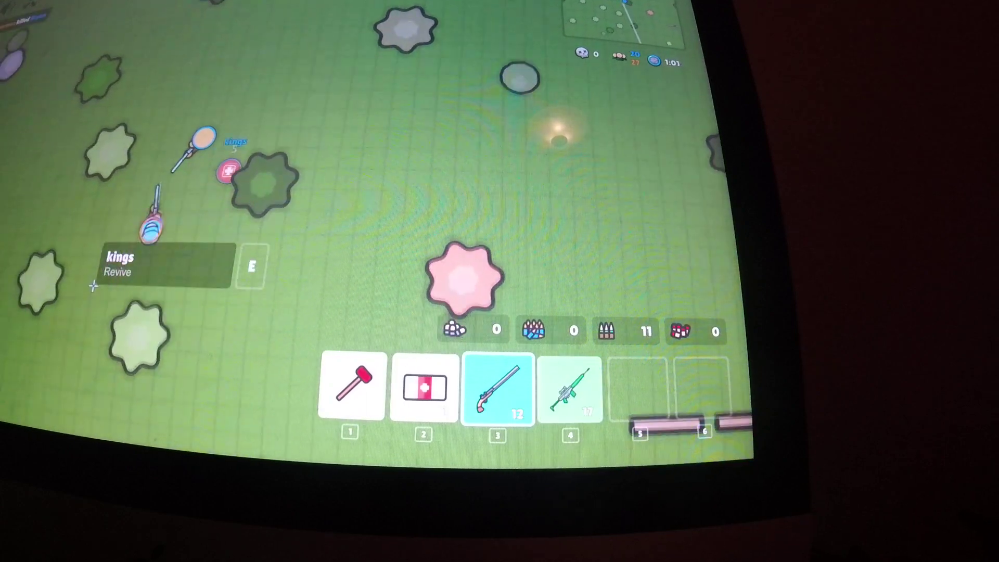
key(w)
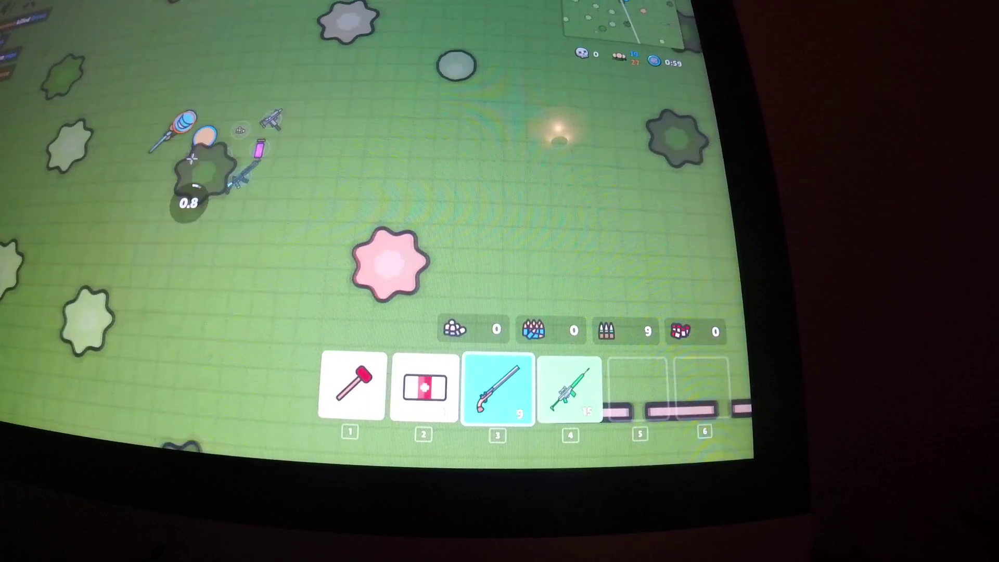
key(e)
Step: Fire two sniper shots at nearby enemies, then bring up the full island map
key(w)
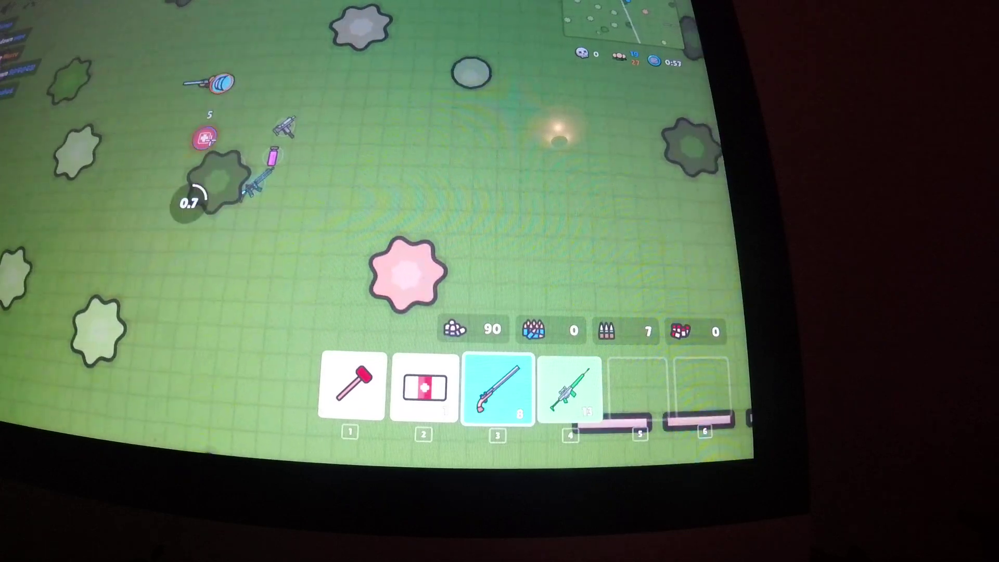
key(w)
click(336, 241)
key(w)
click(334, 240)
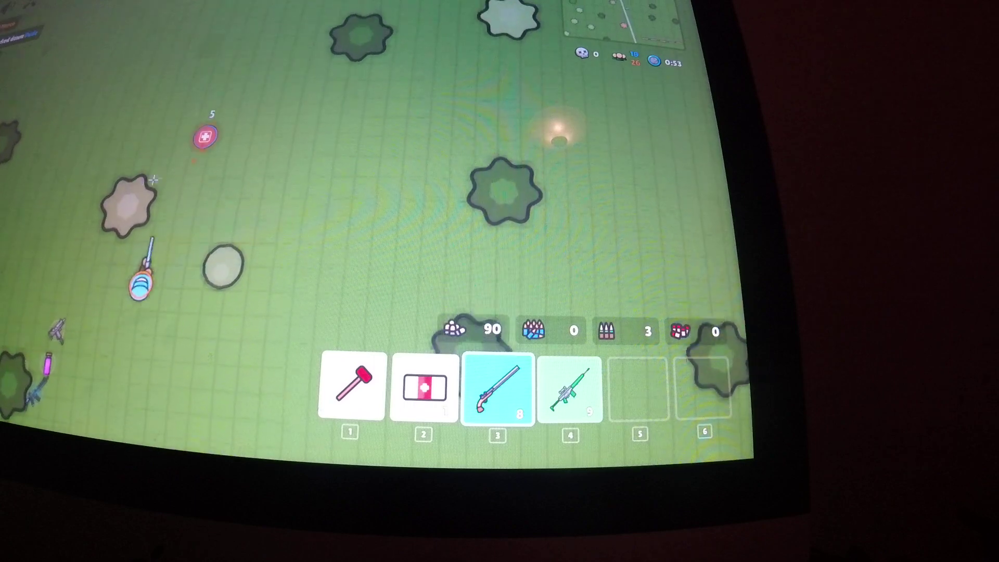
key(w)
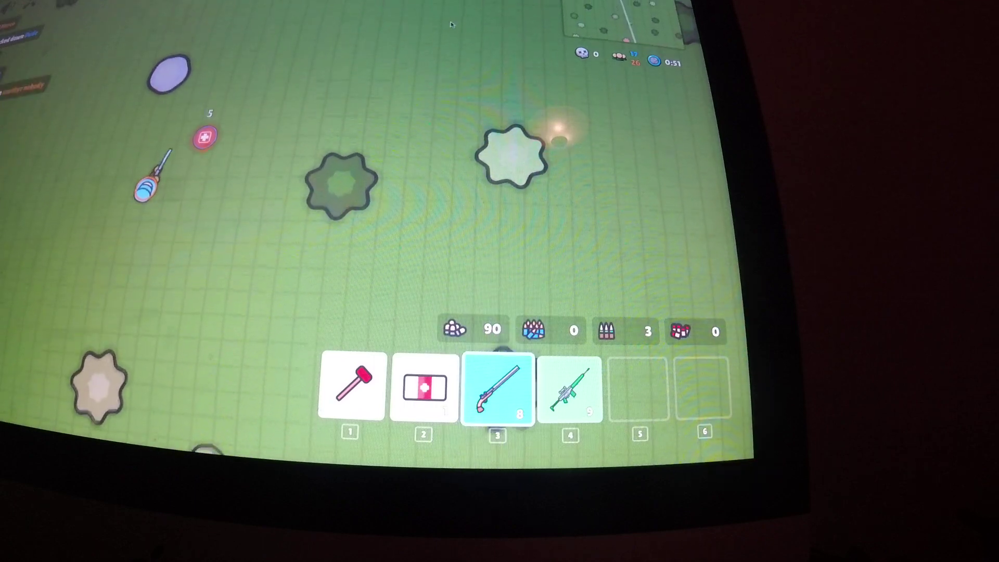
key(m)
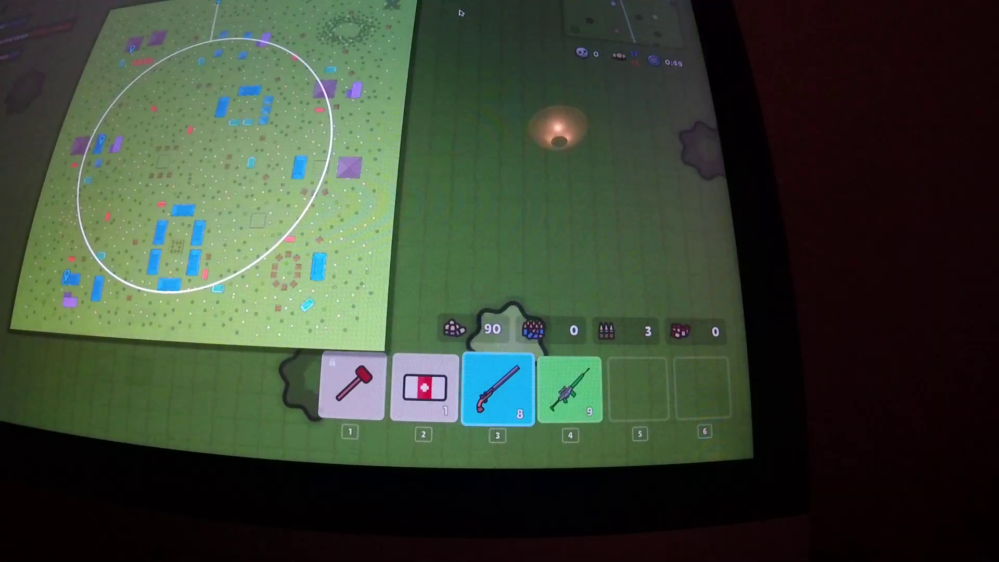
Step: Close the map, move around the health pack, then briefly recheck the safe-zone circle on the map
key(m)
key(w)
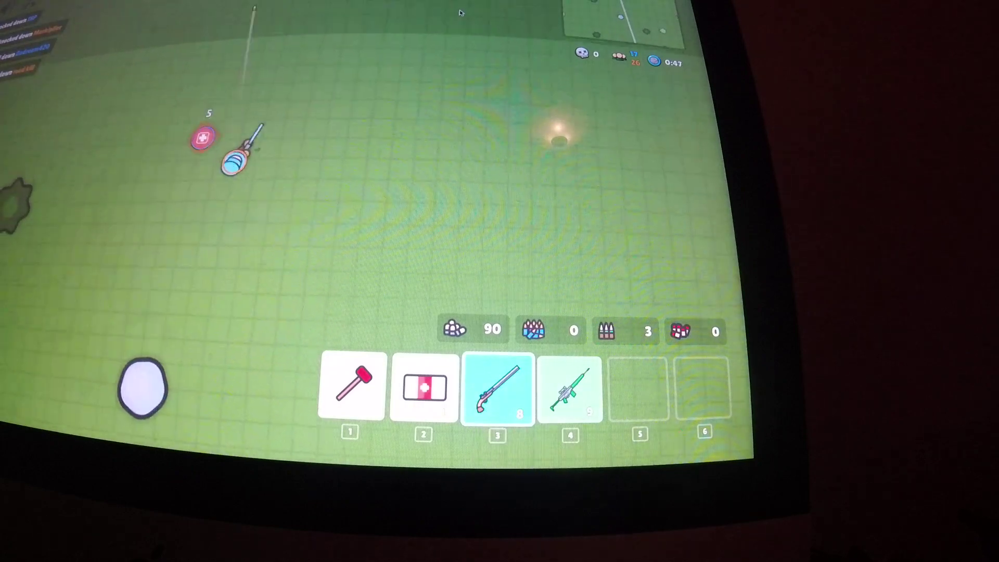
key(w)
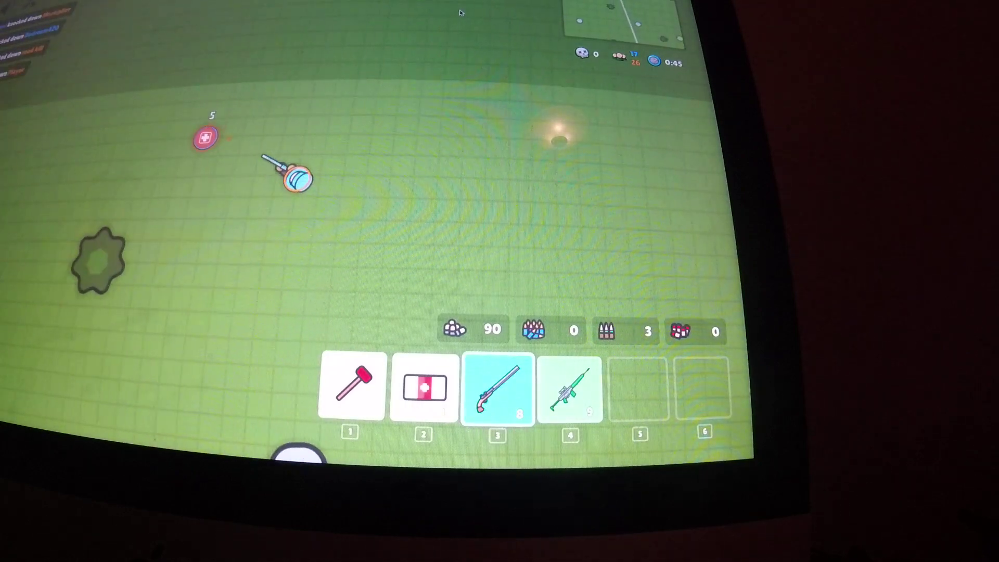
key(a)
key(w)
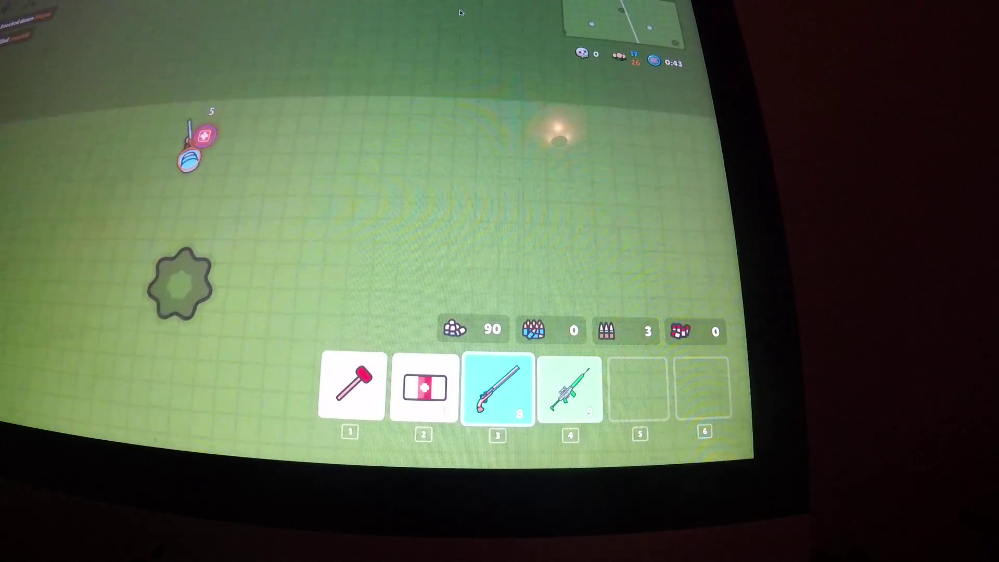
key(d)
key(s)
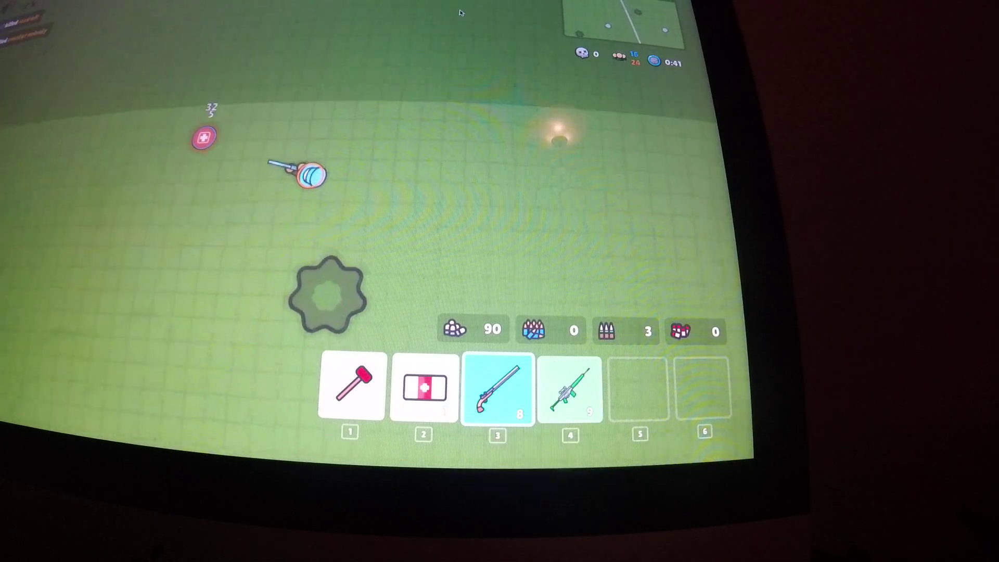
key(m)
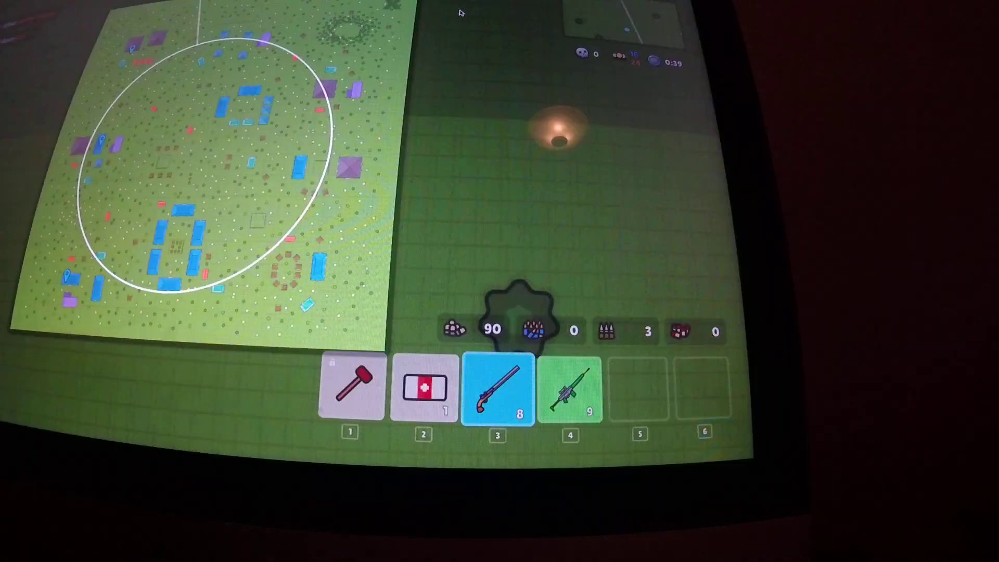
key(m)
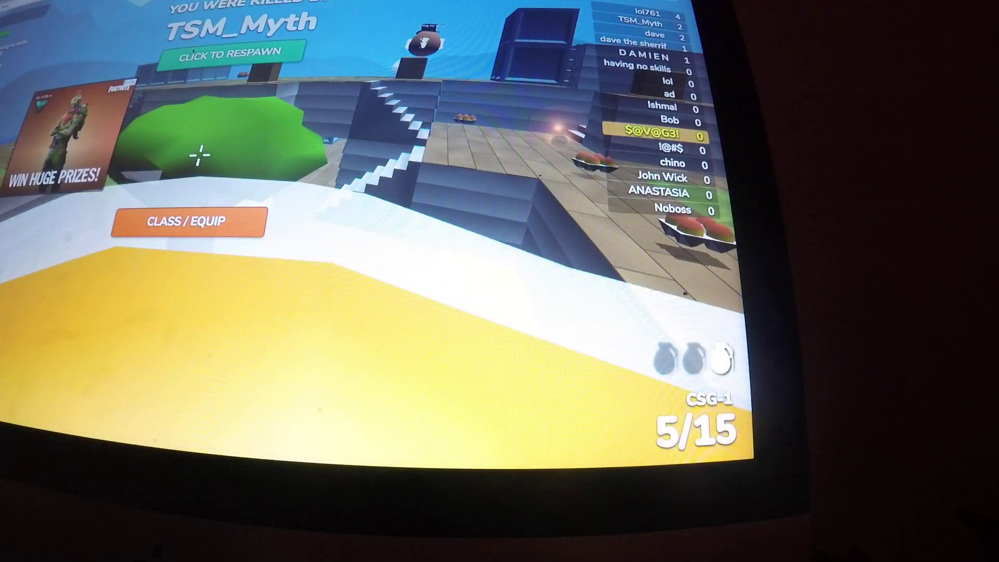
Step: Spectate teammate noticemesenpai, then confirm the Reload site dialog to return to the main menu
click(230, 52)
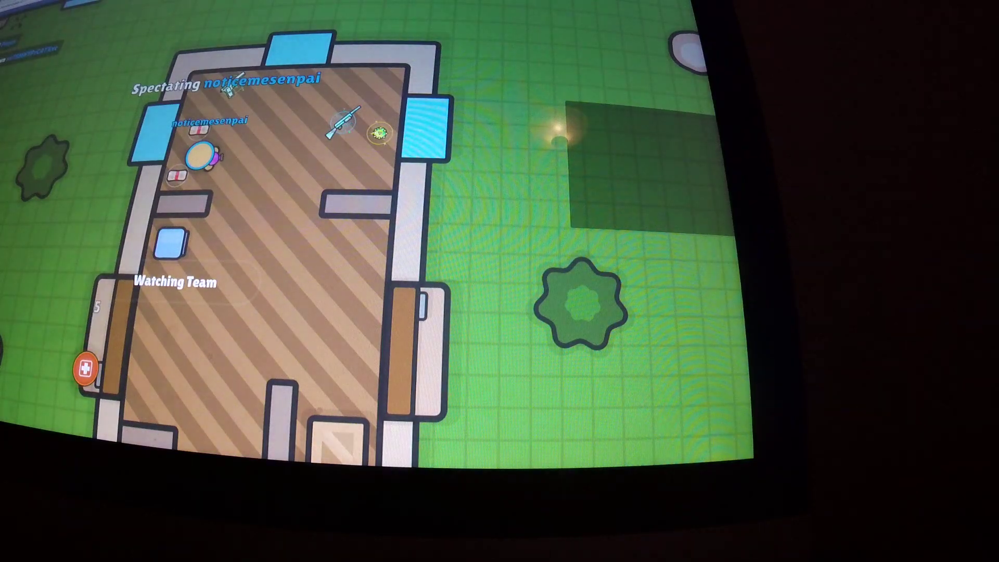
click(303, 58)
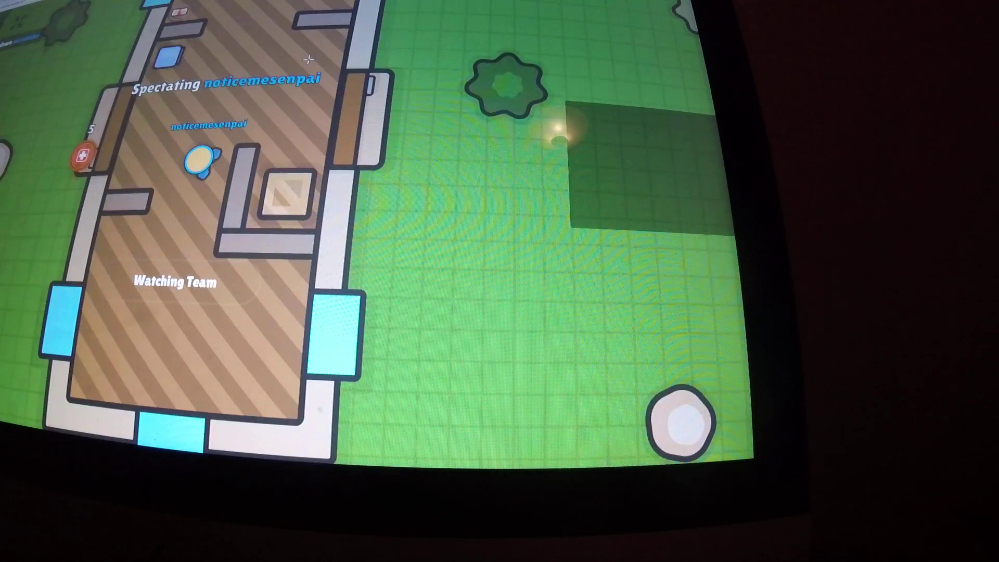